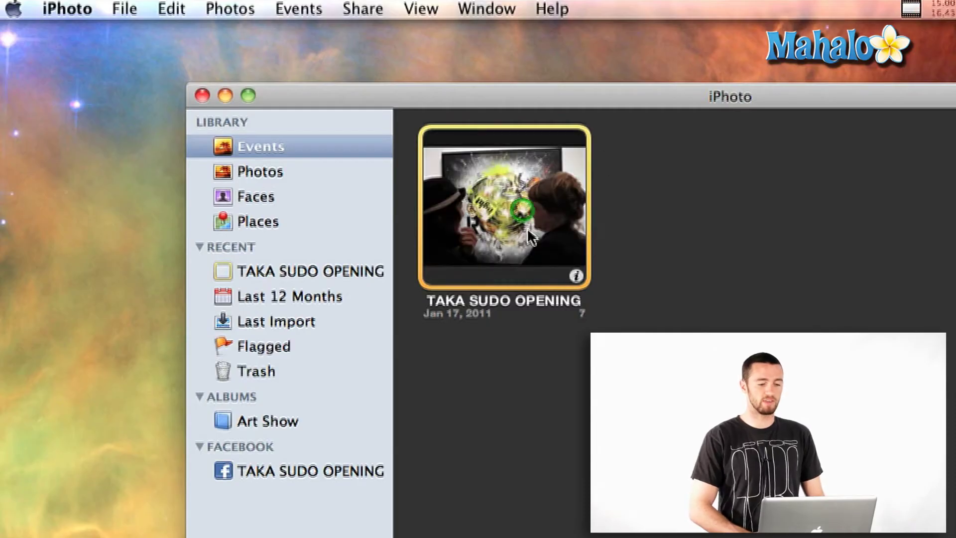
Step: Open the Export Photos dialog for the TAKA SUDO OPENING event at its QuickTime settings
click(124, 9)
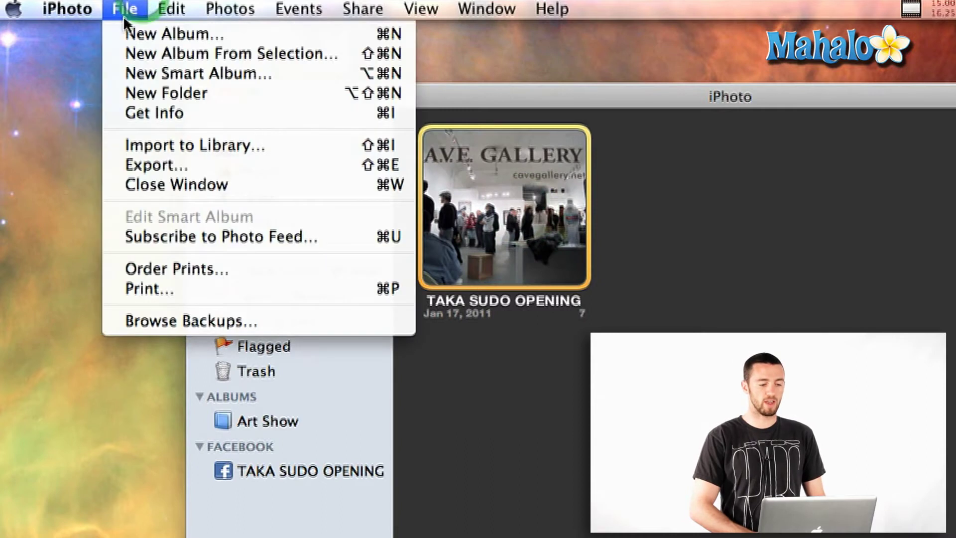
click(157, 164)
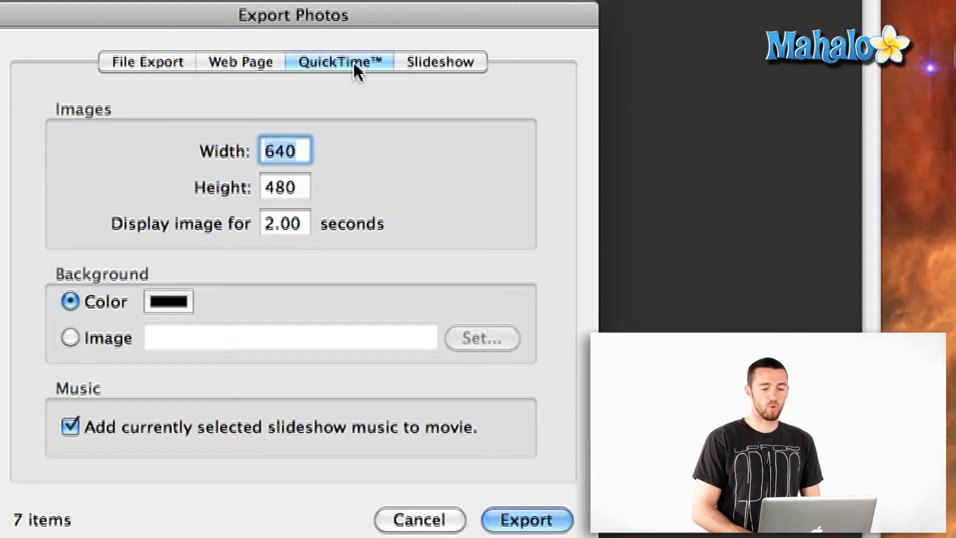
click(499, 104)
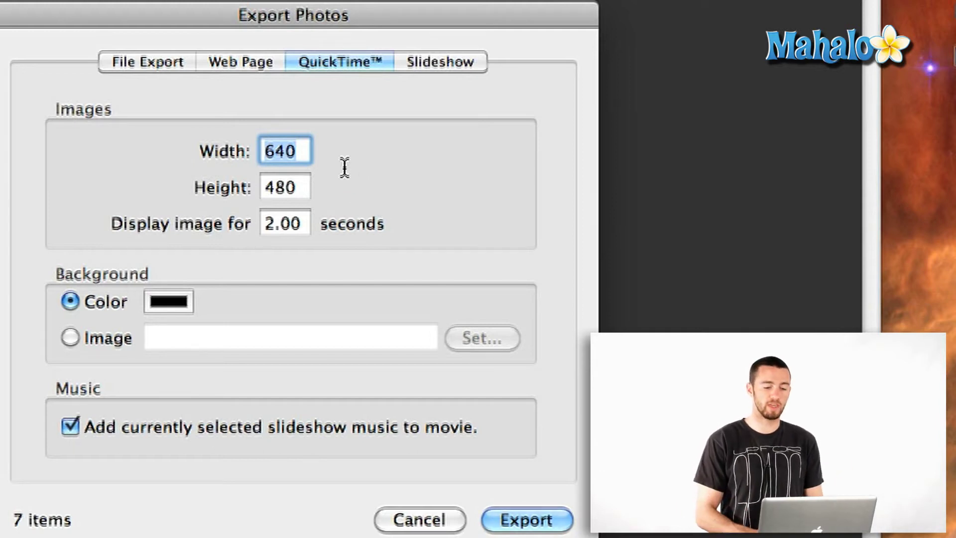
Step: Set the movie to 640×480, 3 seconds per image, colour background, and start exporting
click(295, 155)
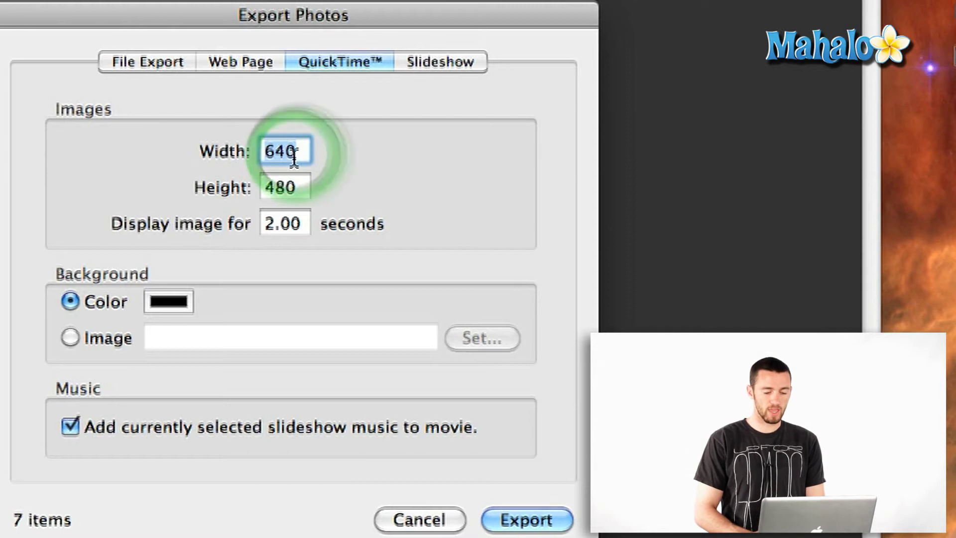
click(301, 185)
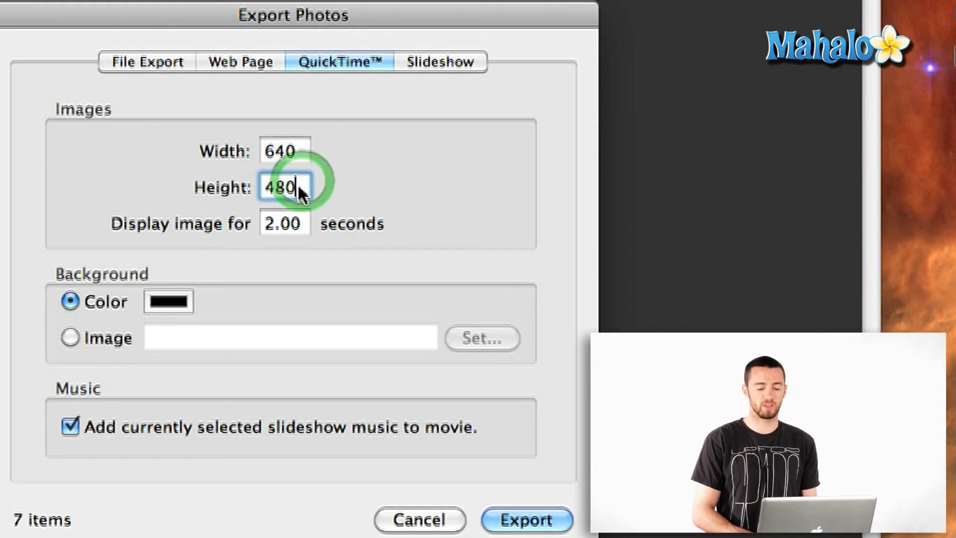
click(275, 223)
text(3)
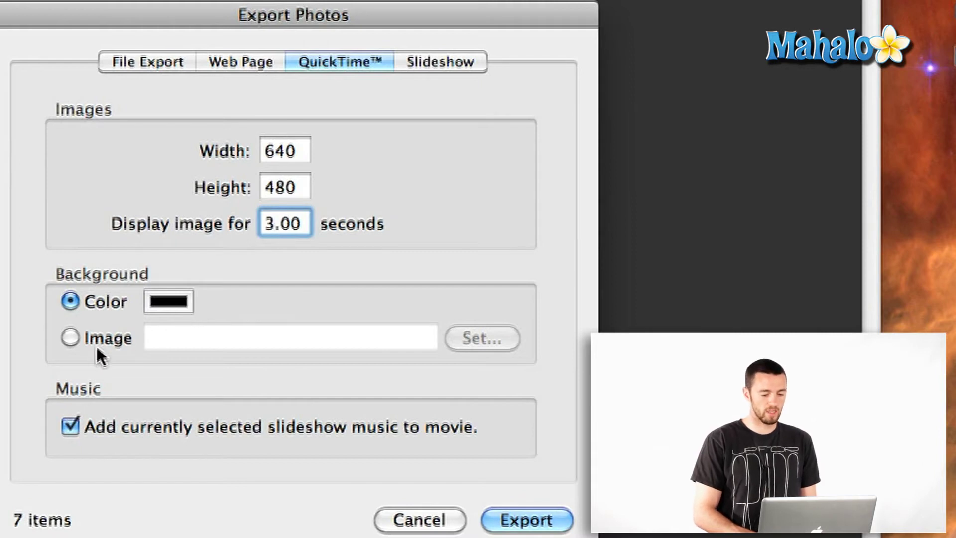
click(71, 333)
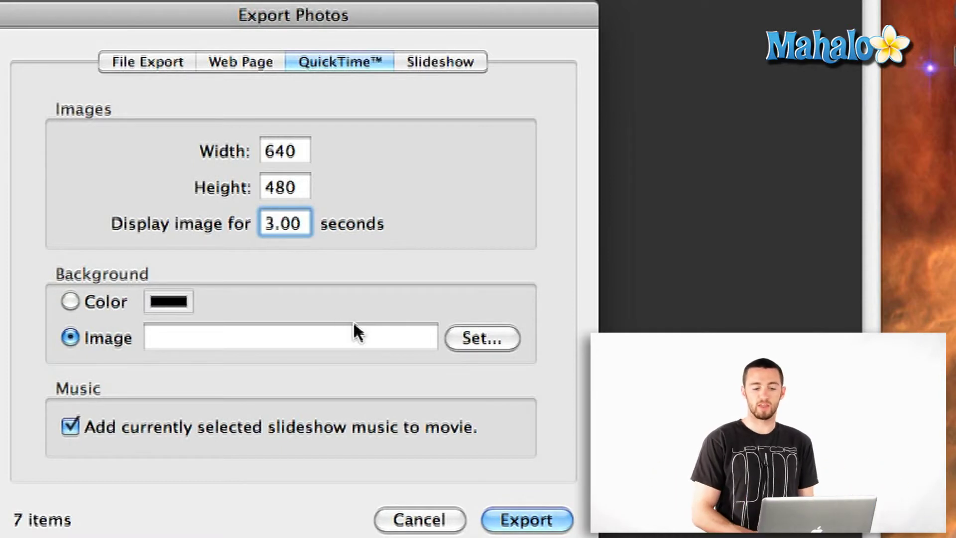
click(112, 300)
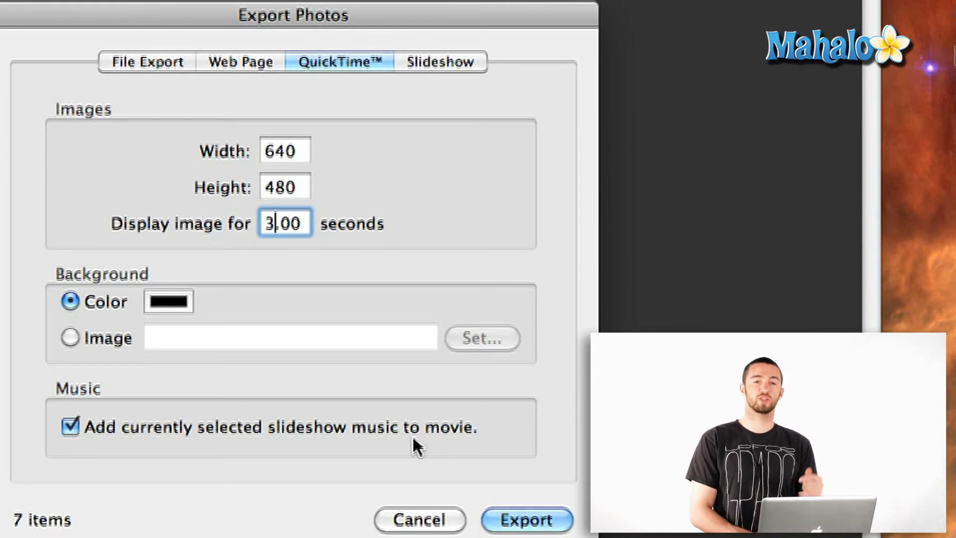
click(499, 519)
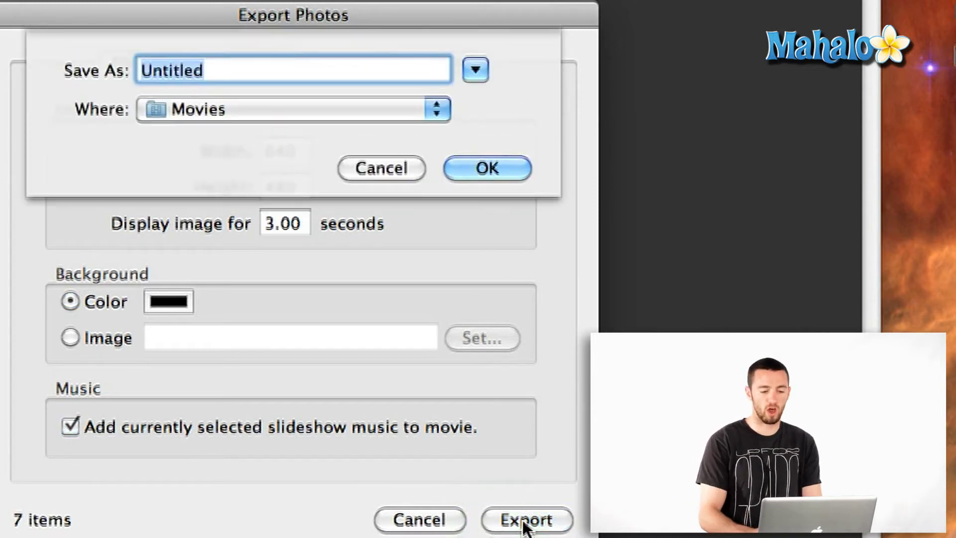
text(Slideshow)
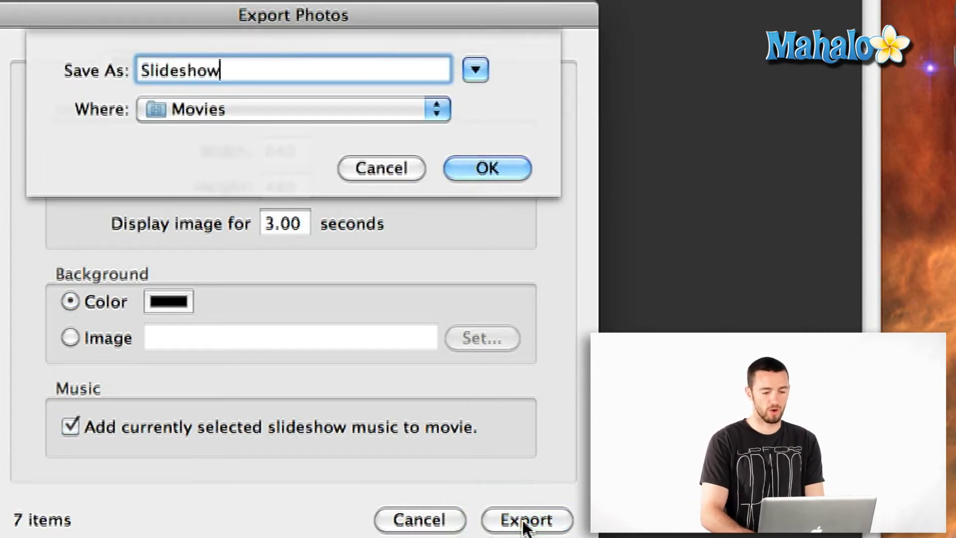
Step: Export the movie as Slideshow to the Desktop
click(372, 108)
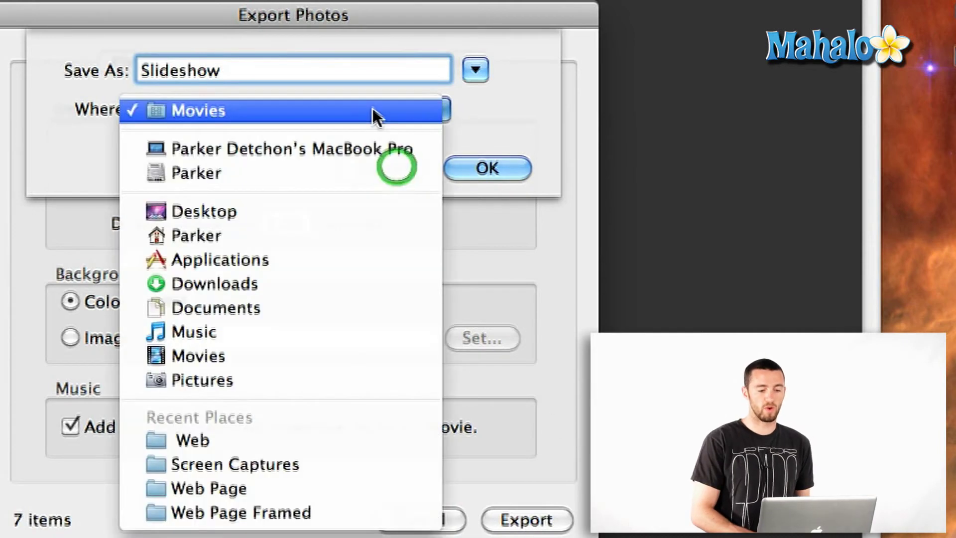
click(360, 207)
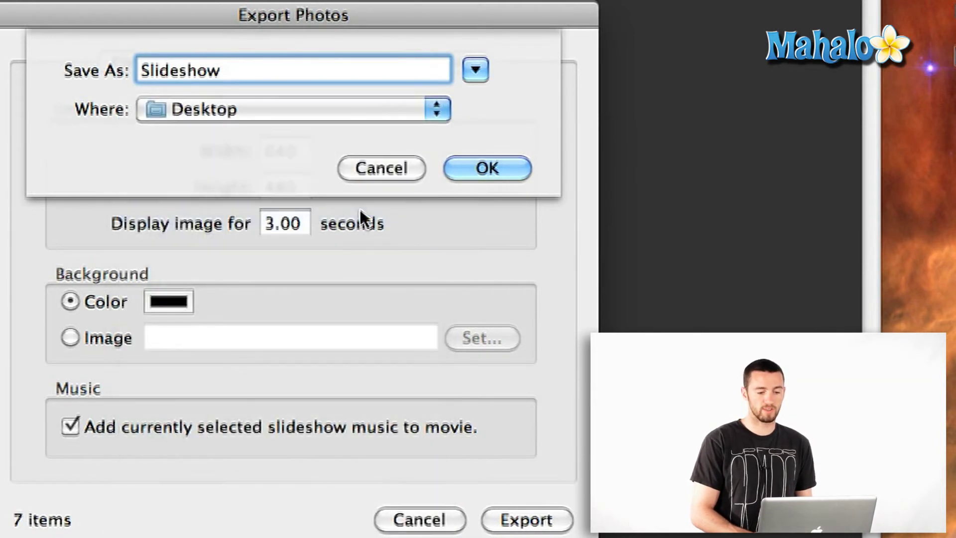
click(493, 168)
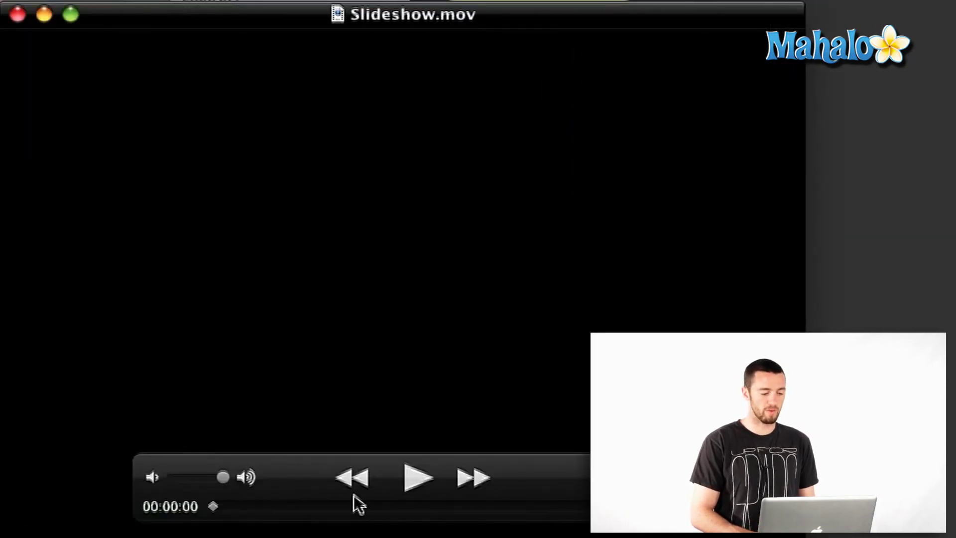
Step: Start Slideshow.mov playing in QuickTime Player with the Space bar
key(space)
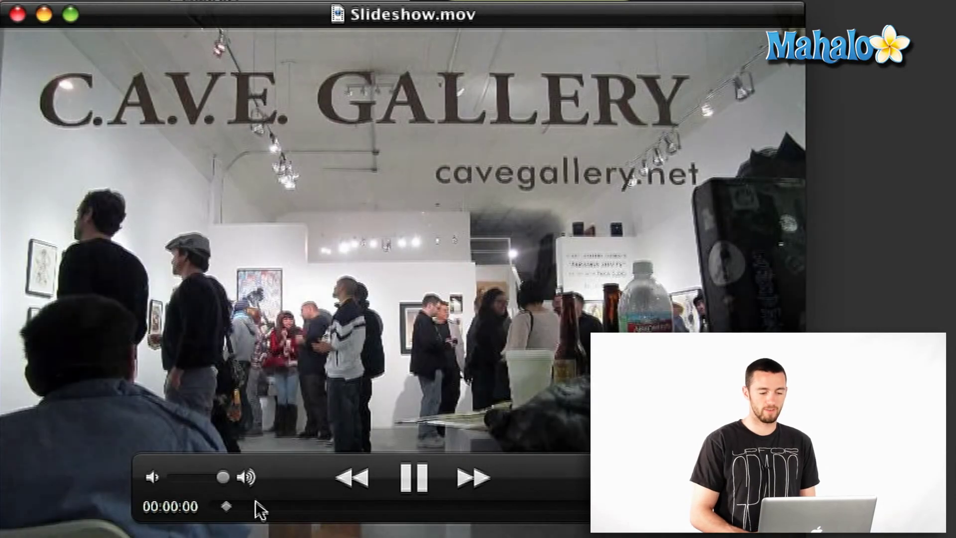